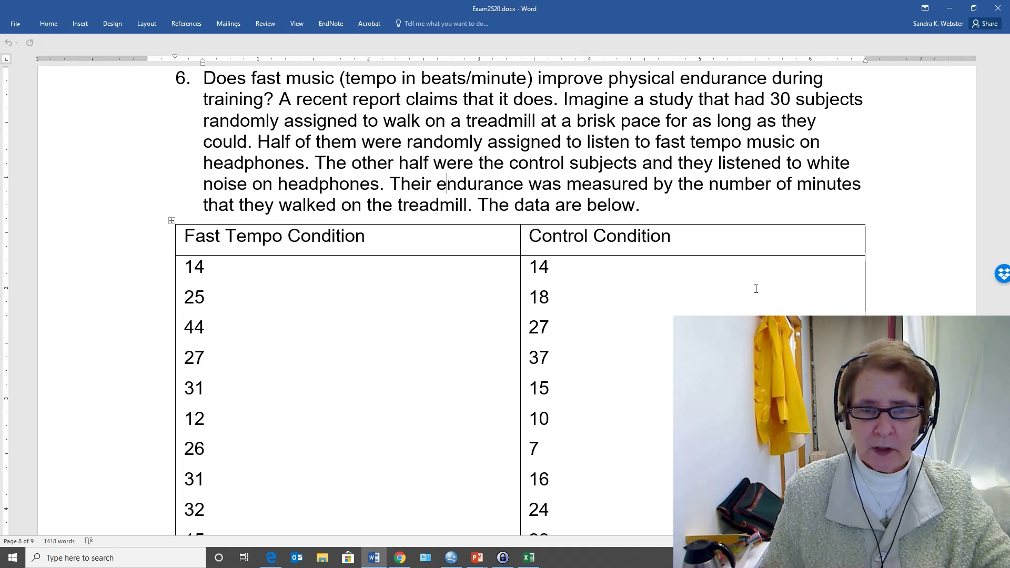
# Look over the exam question's treadmill endurance data table, and switch to the Excel workbook containing the same data.
pyautogui.scroll(-6, 756, 288)
pyautogui.scroll(2, 736, 293)
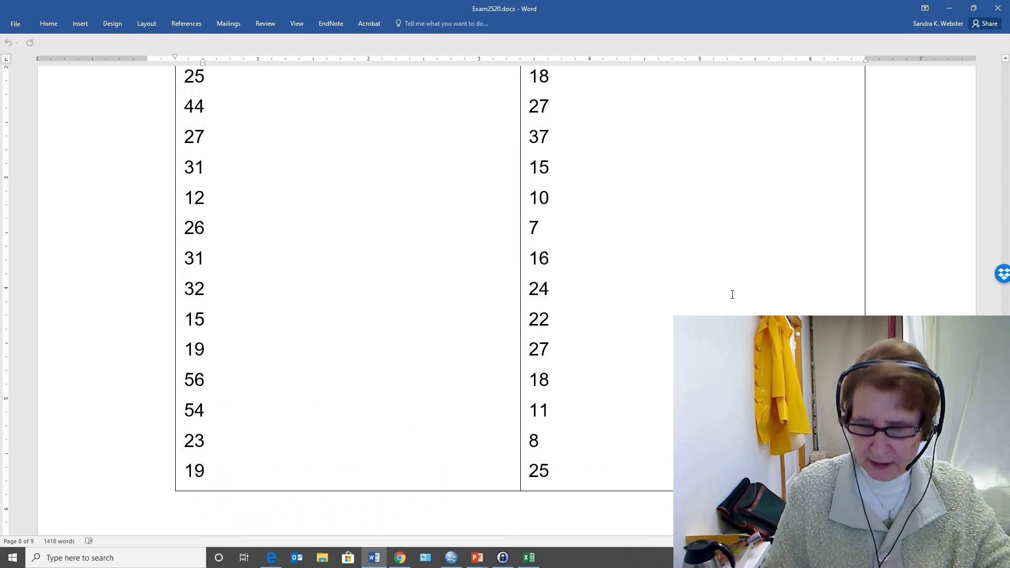
pyautogui.hotkey('alt', 'Tab')
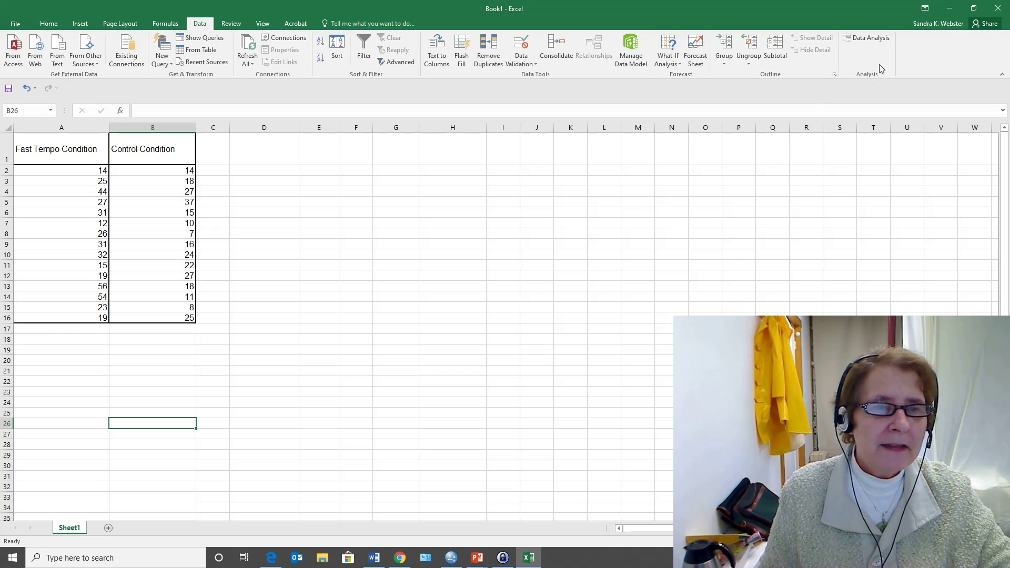
# Generate Descriptive Statistics for the Fast Tempo Condition data in A1:A16, with labels, summary statistics, 95% confidence level and output at D1.
pyautogui.click(877, 43)
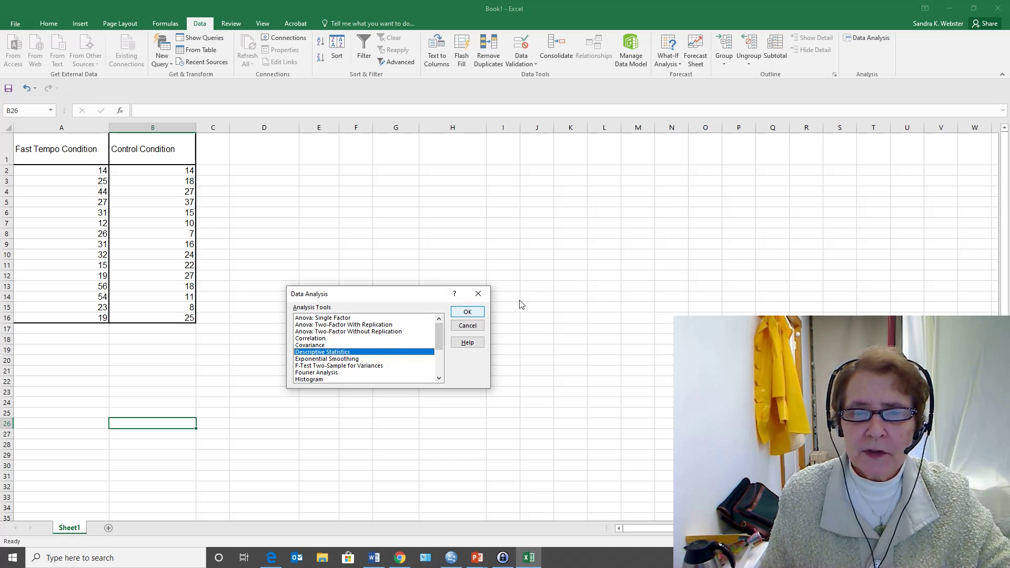
pyautogui.click(468, 312)
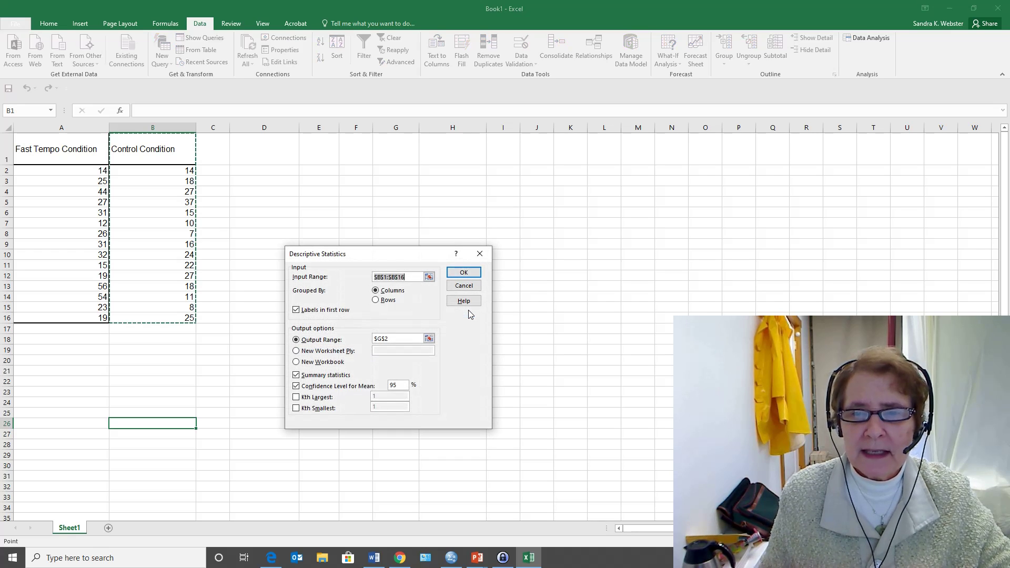
pyautogui.moveTo(60, 152); pyautogui.dragTo(33, 315)
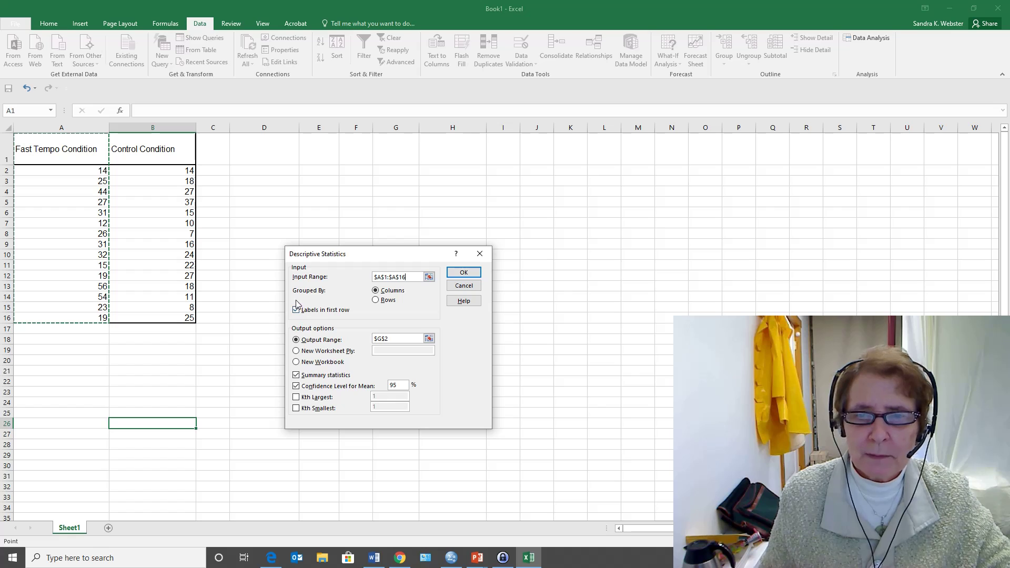
pyautogui.click(407, 339)
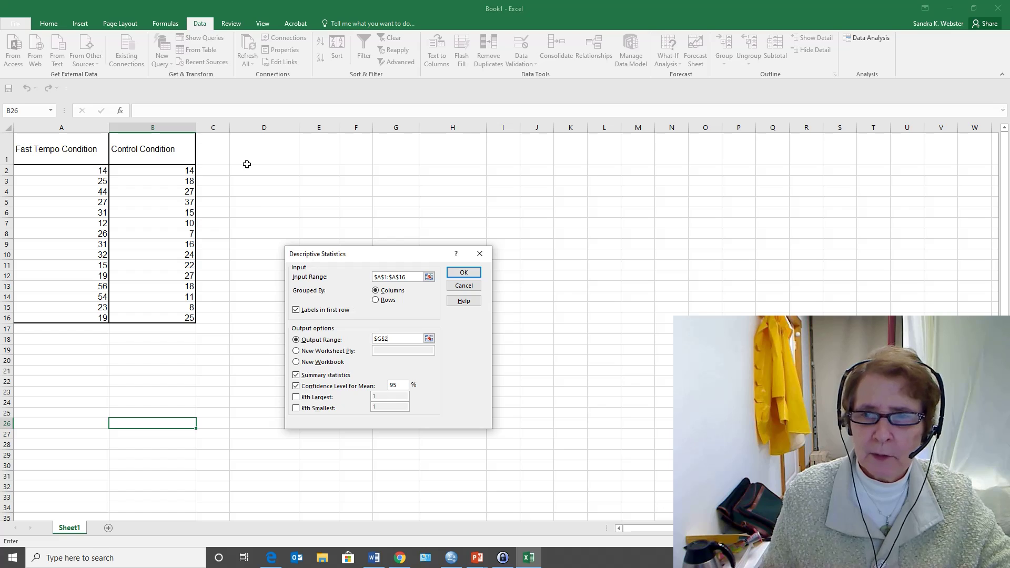
pyautogui.click(279, 150)
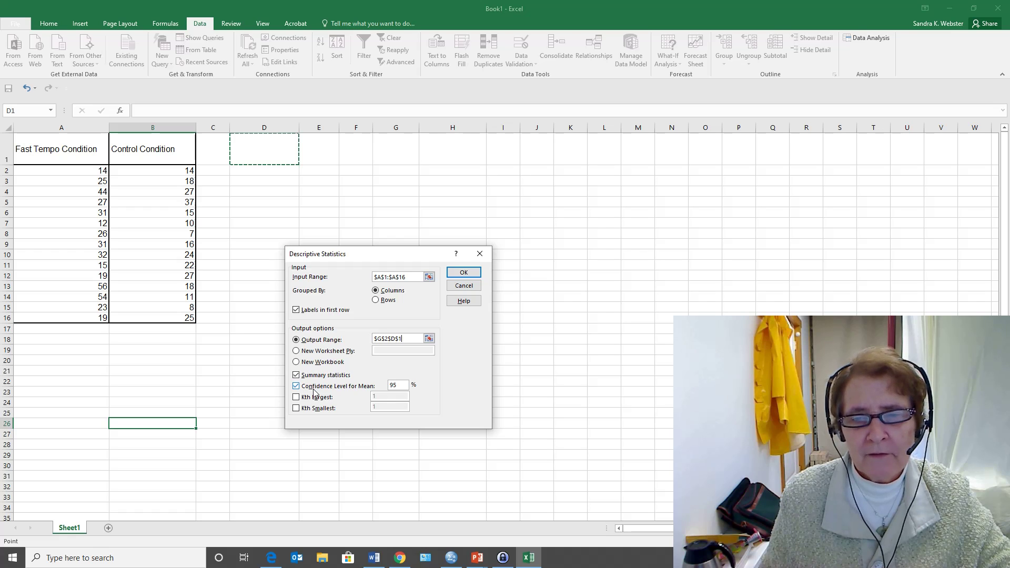
pyautogui.click(465, 274)
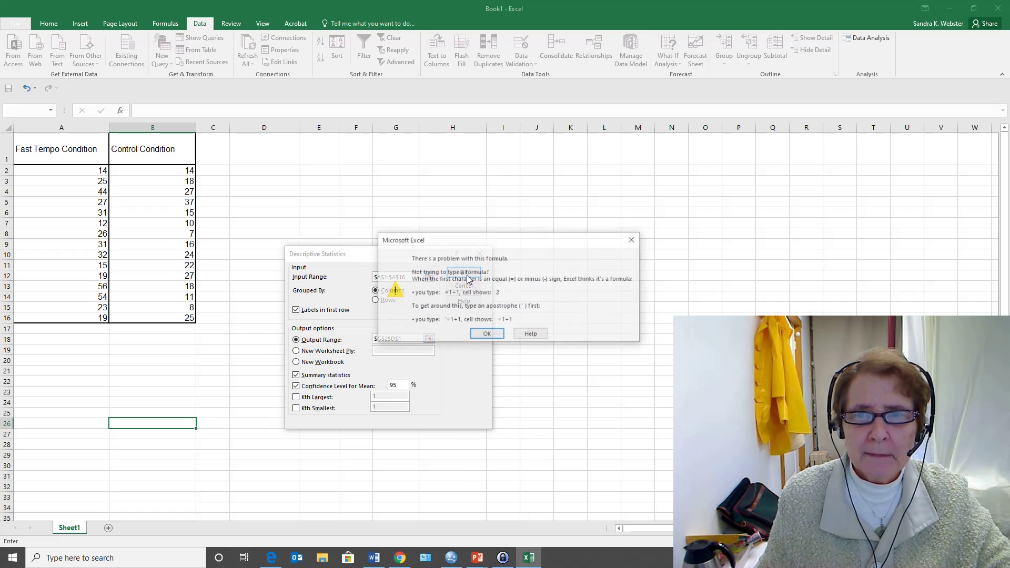
pyautogui.click(492, 335)
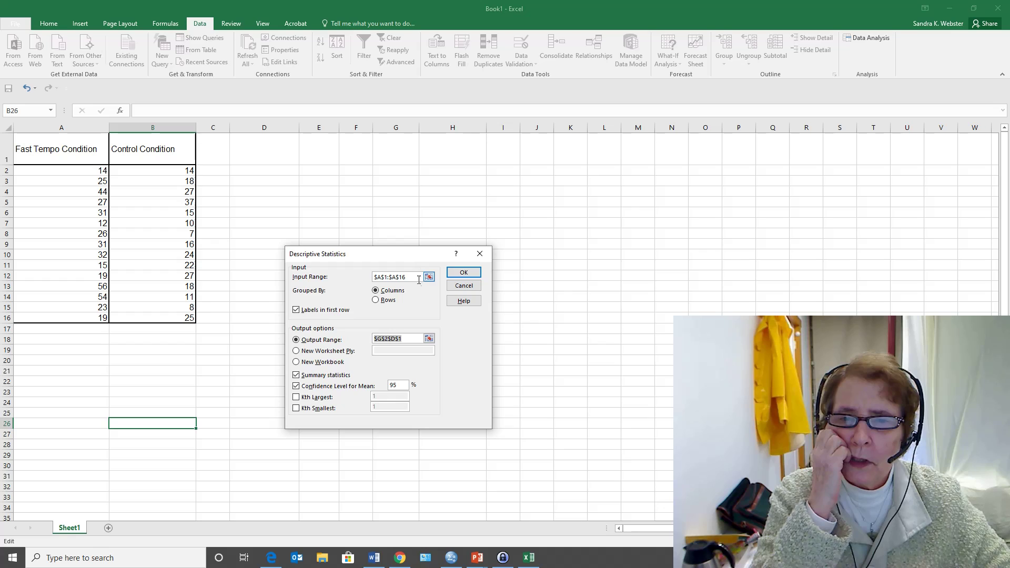
pyautogui.click(252, 156)
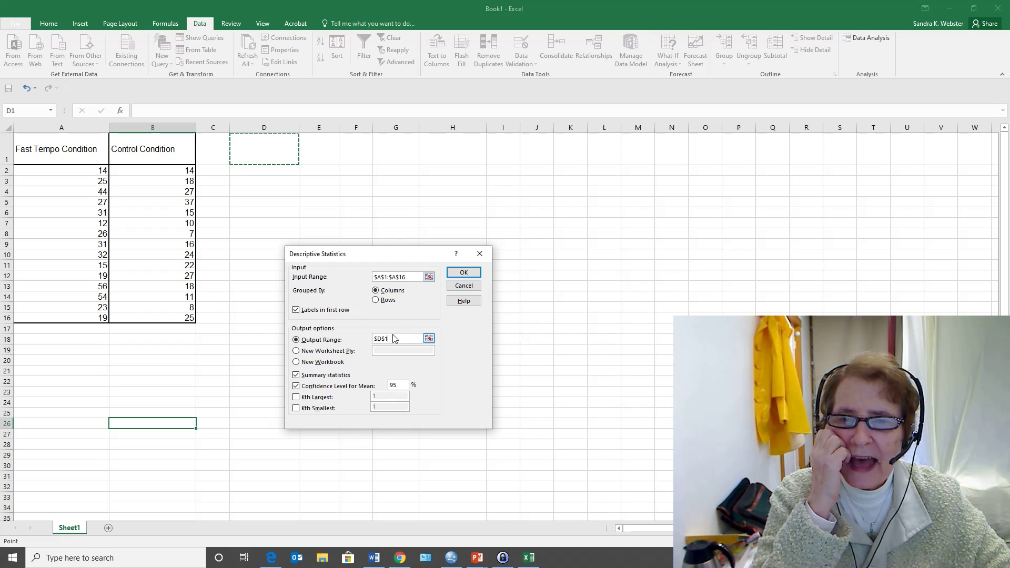
pyautogui.click(412, 278)
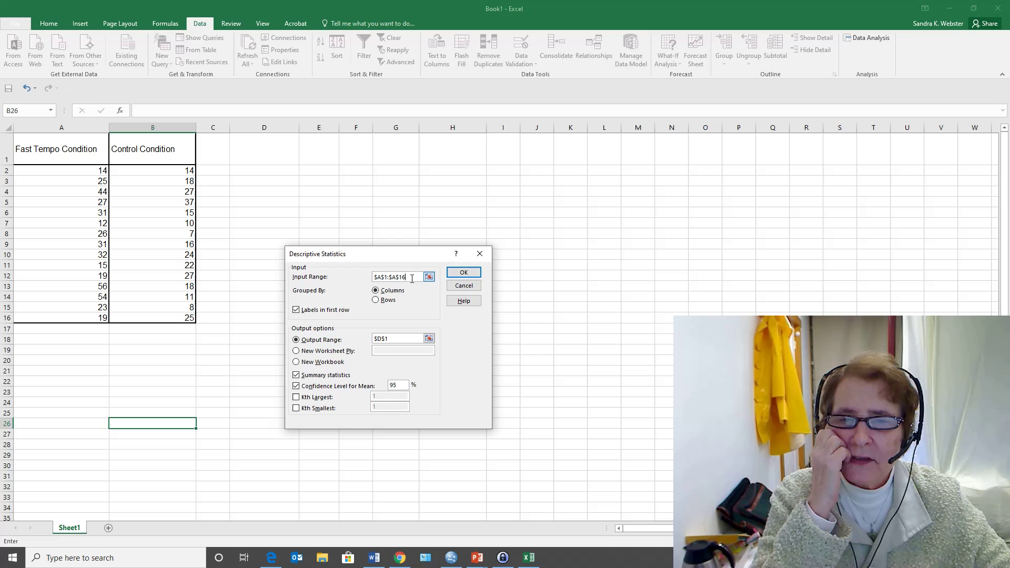
pyautogui.click(463, 273)
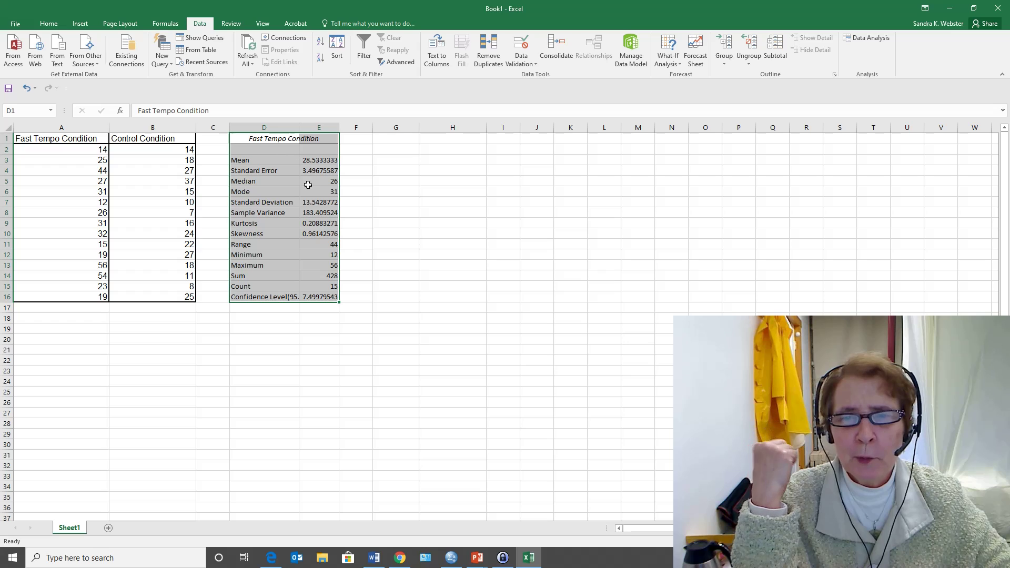
# Generate Descriptive Statistics for the Control Condition data in B1:B16, with the same options and output at F1.
pyautogui.click(357, 138)
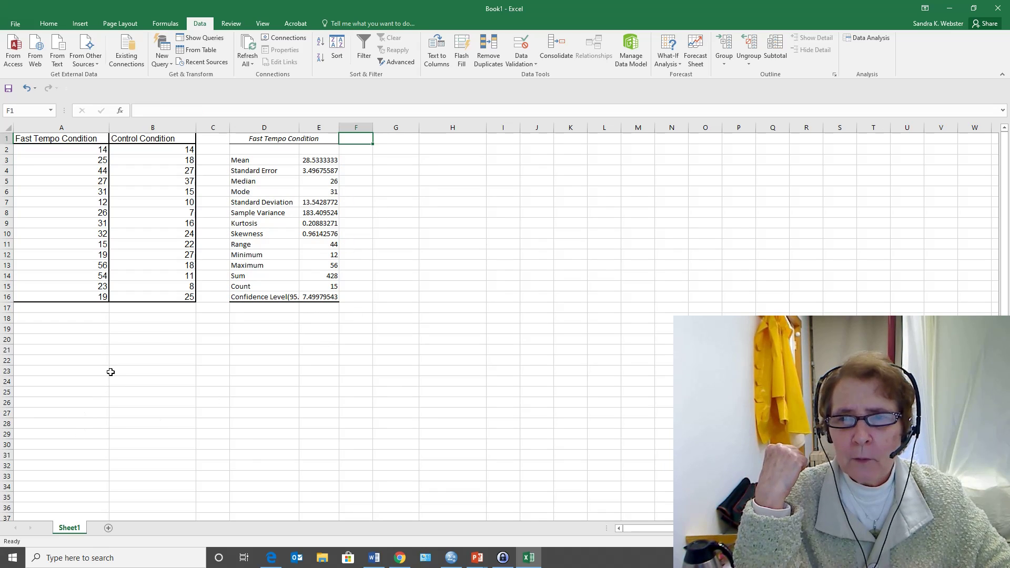
pyautogui.click(867, 38)
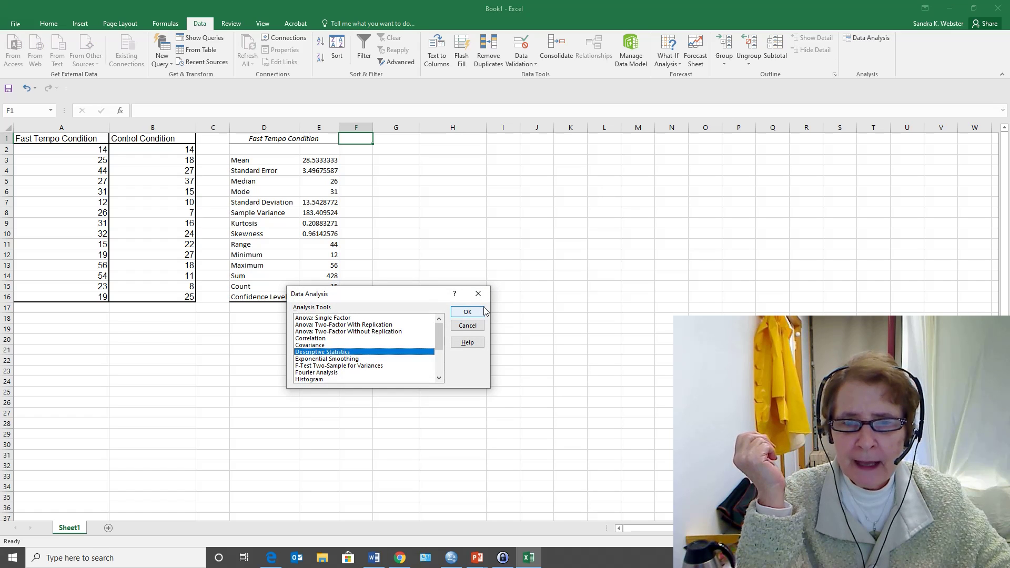
pyautogui.click(467, 312)
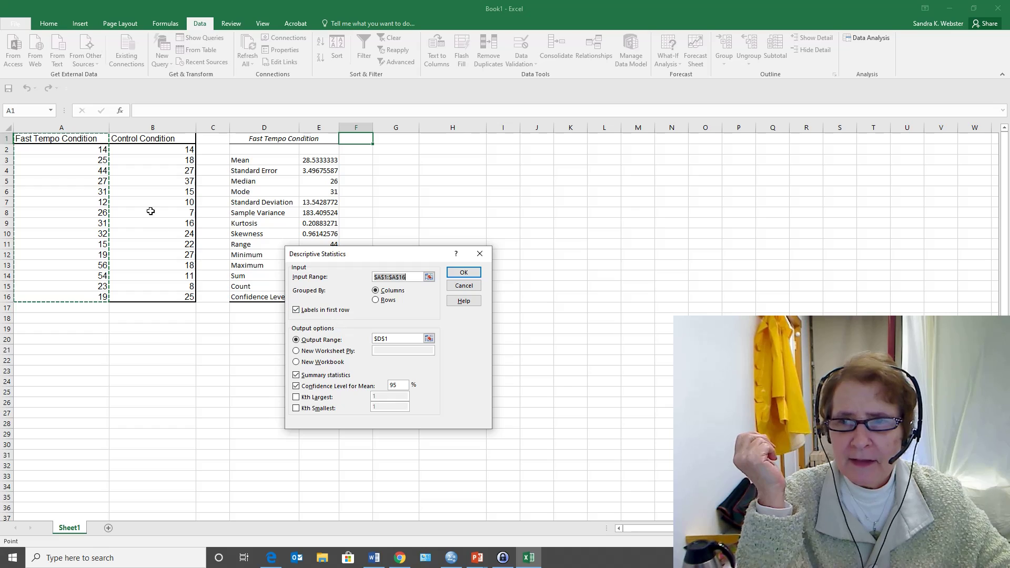
pyautogui.moveTo(159, 139); pyautogui.dragTo(144, 294)
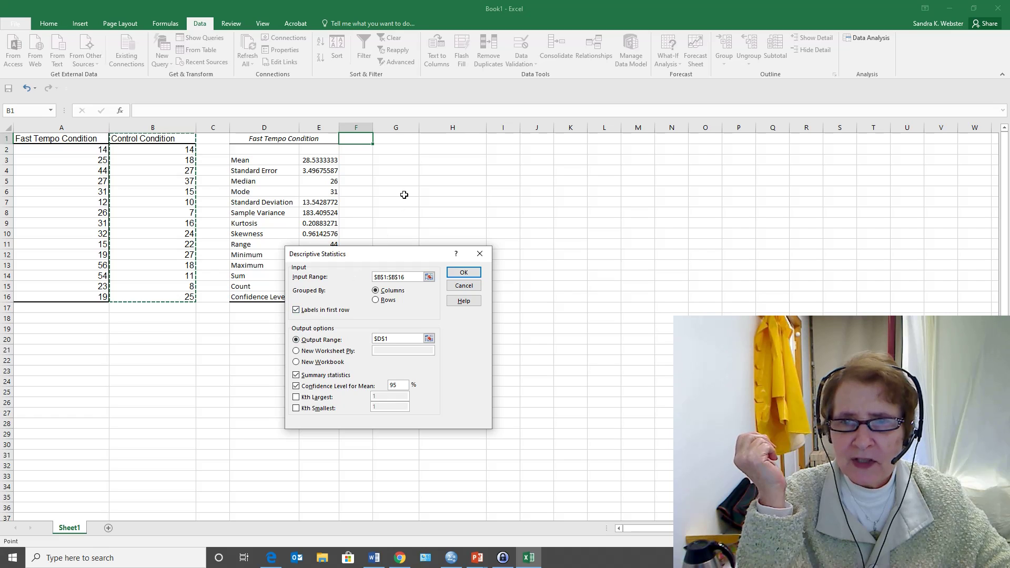
pyautogui.click(392, 339)
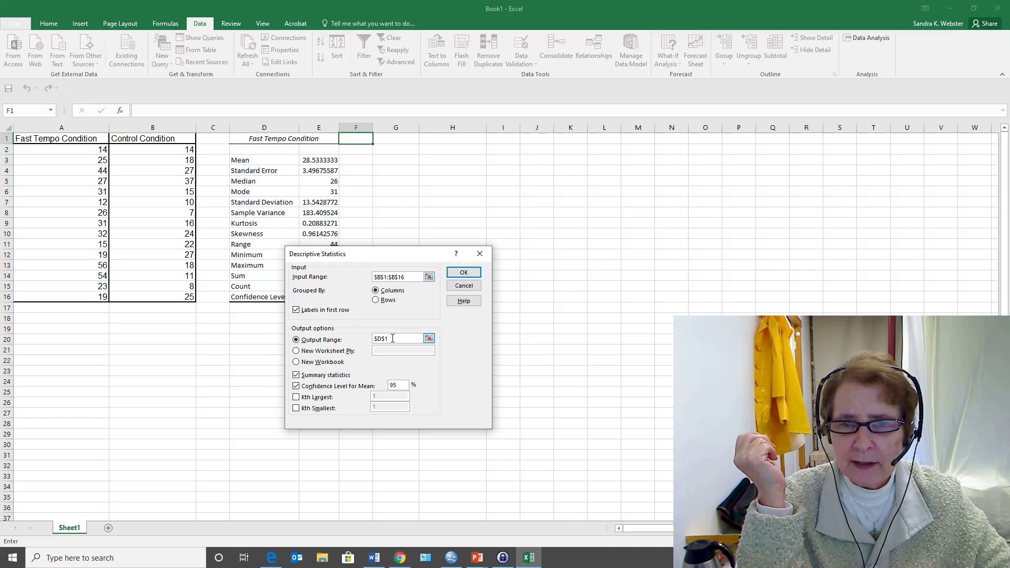
pyautogui.click(366, 139)
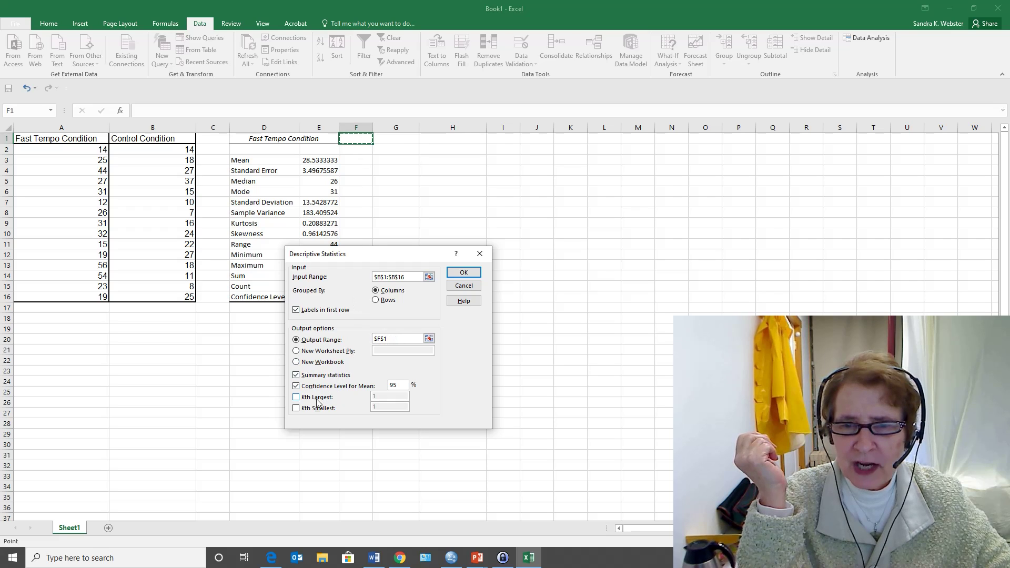
pyautogui.click(472, 274)
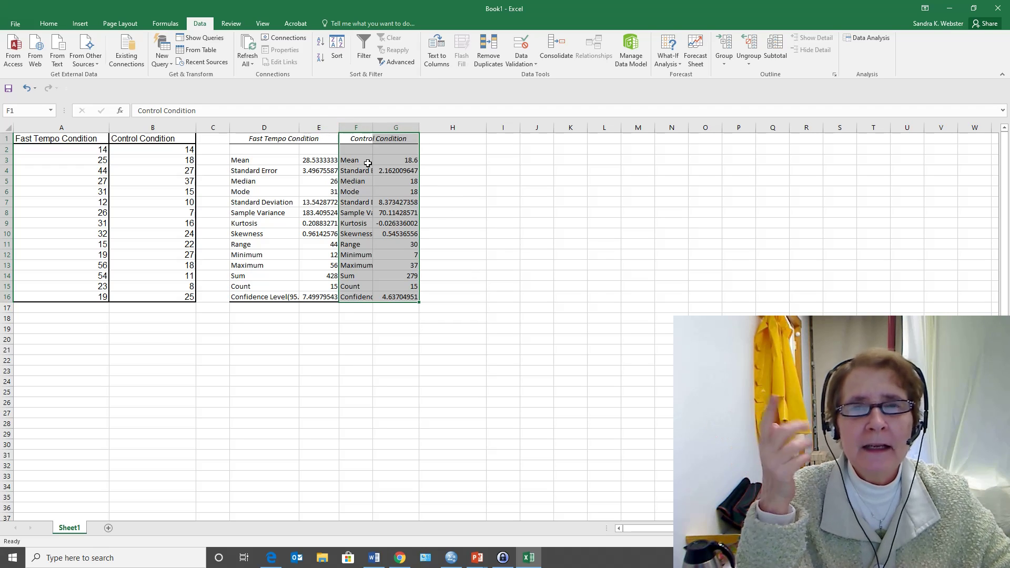
# Compare the standard deviations of the two conditions by highlighting D7:G7 in the summary tables.
pyautogui.click(489, 229)
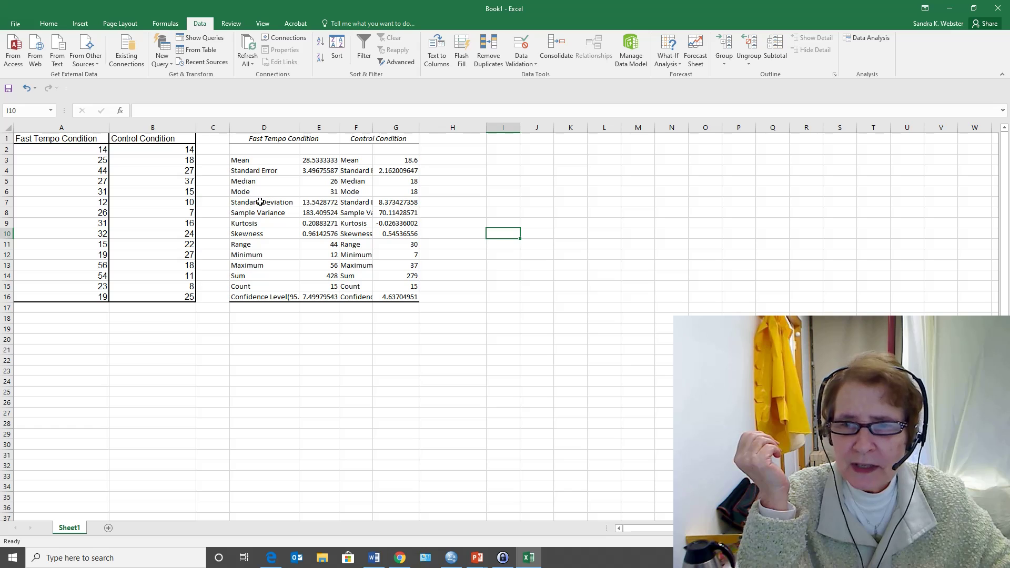
pyautogui.moveTo(261, 203); pyautogui.dragTo(409, 206)
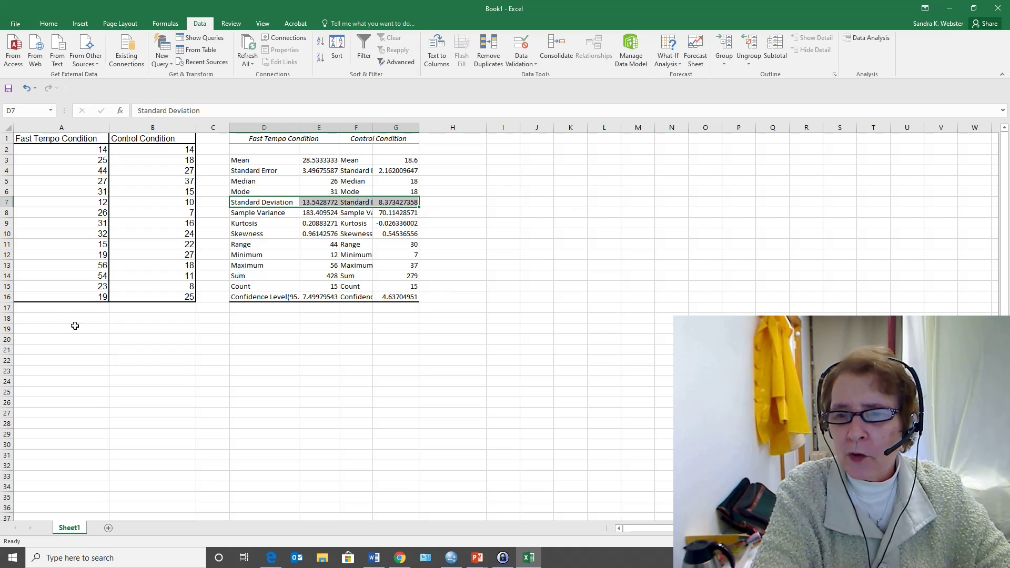
pyautogui.click(58, 317)
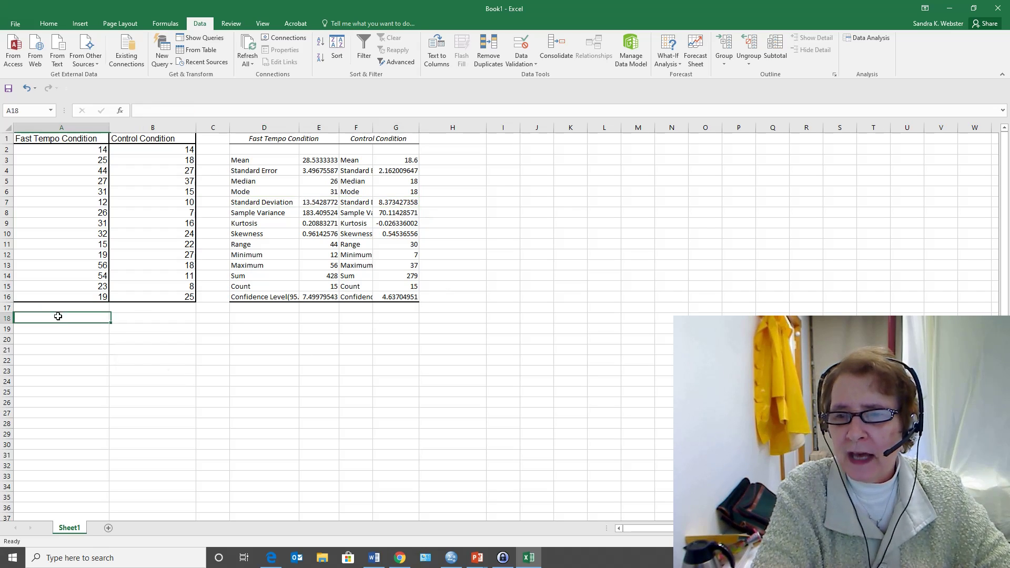
# Run a t-Test: Two-Sample Assuming Unequal Variances on A1:A16 and B1:B16, with labels, alpha 0.05 and output at B20.
pyautogui.click(875, 39)
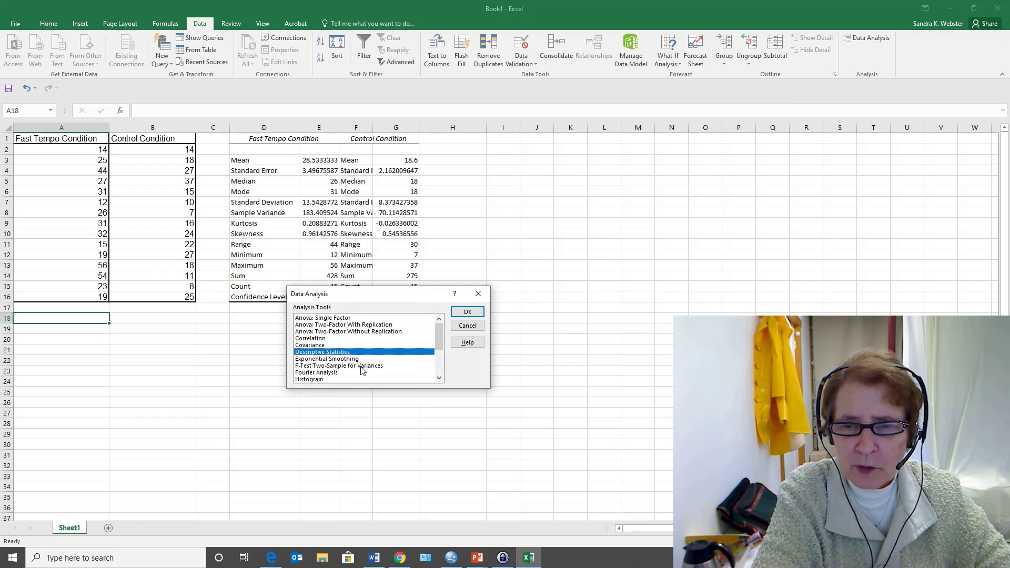
pyautogui.scroll(-3, 362, 371)
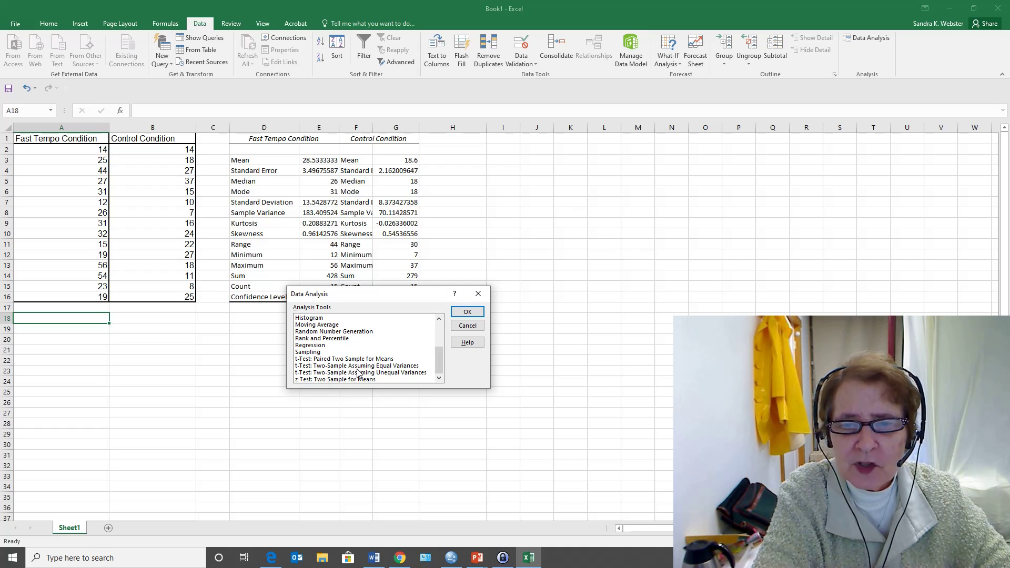
pyautogui.click(396, 368)
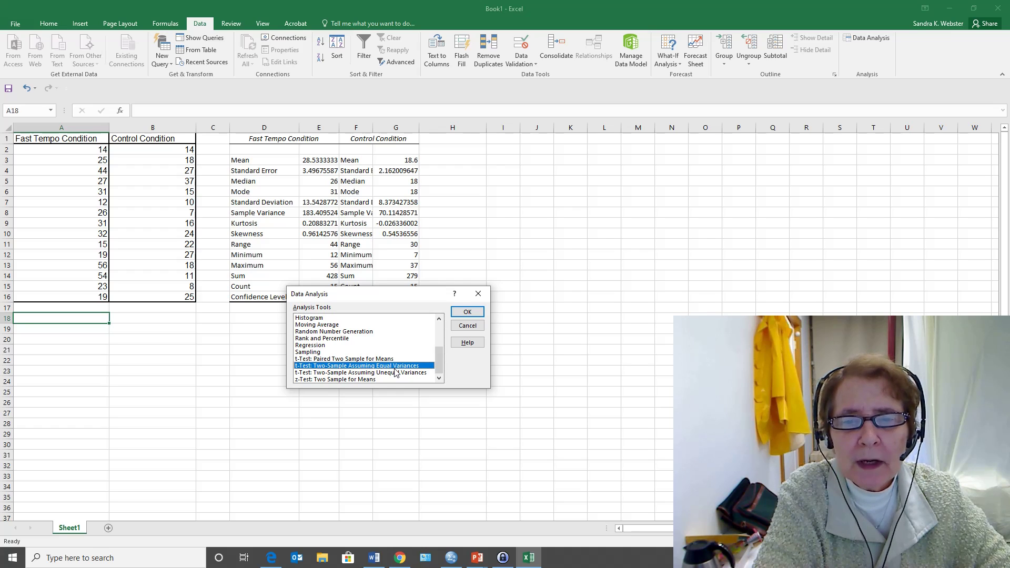
pyautogui.click(383, 374)
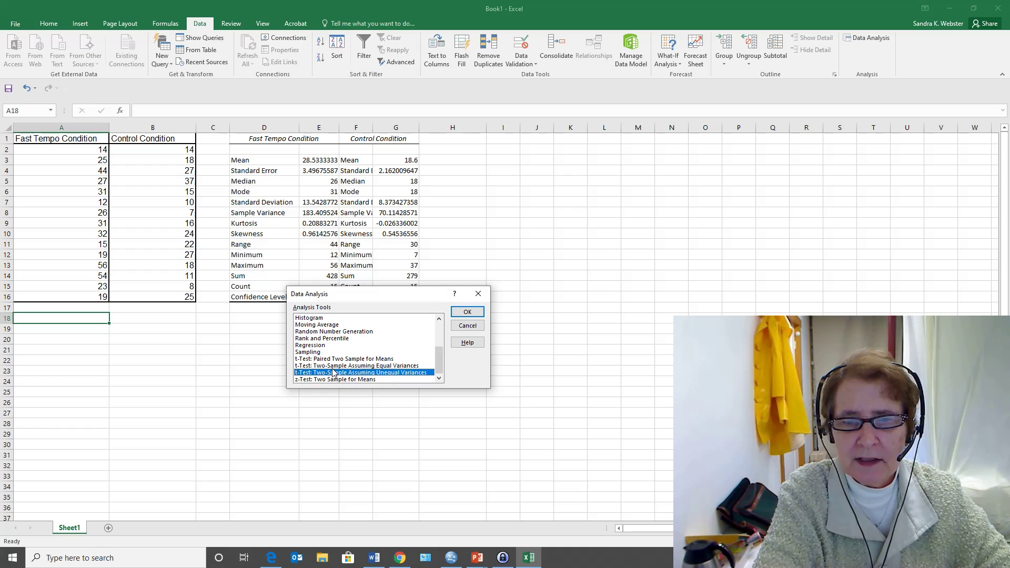
pyautogui.click(468, 312)
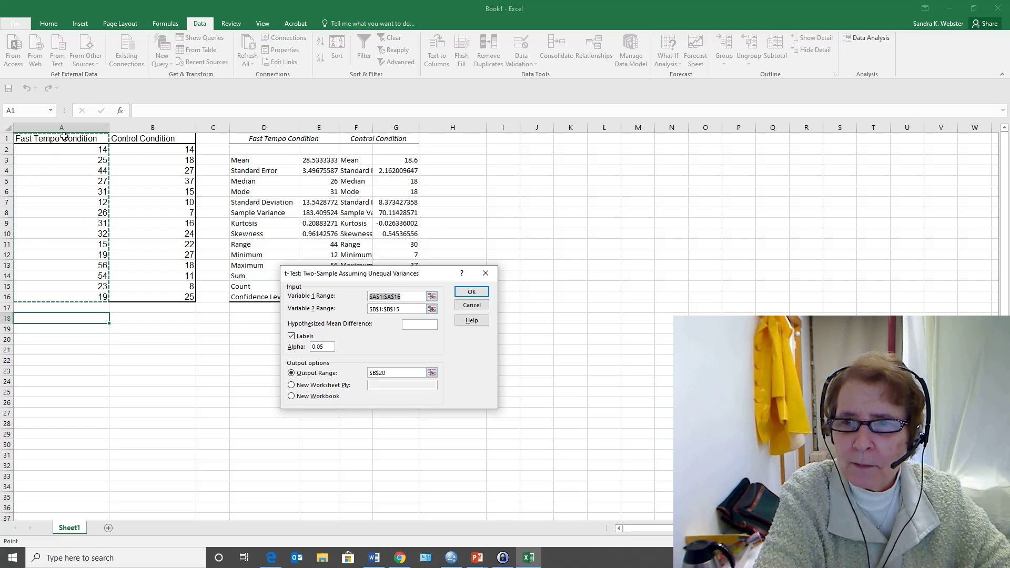
pyautogui.moveTo(65, 137); pyautogui.dragTo(67, 293)
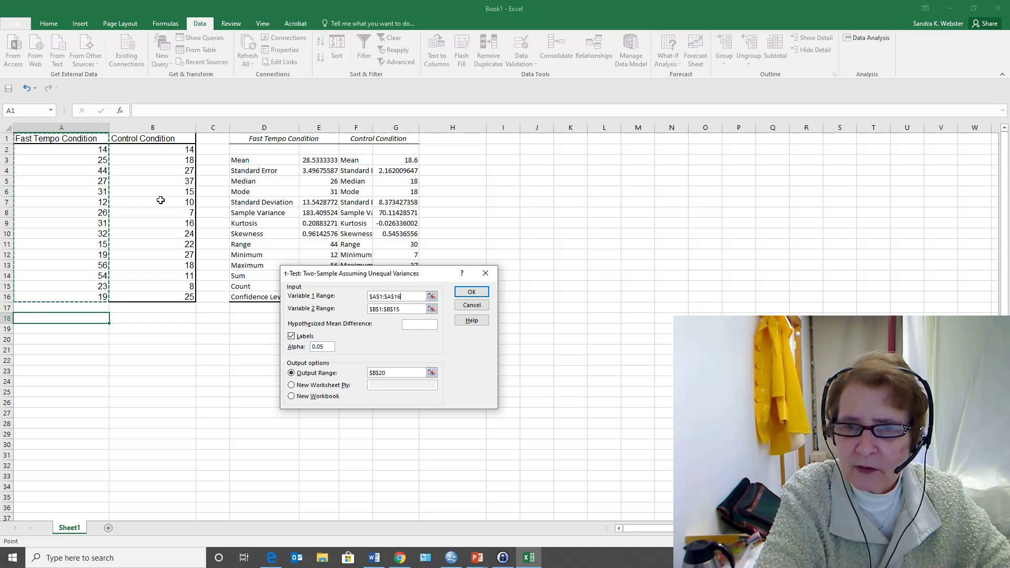
pyautogui.click(407, 311)
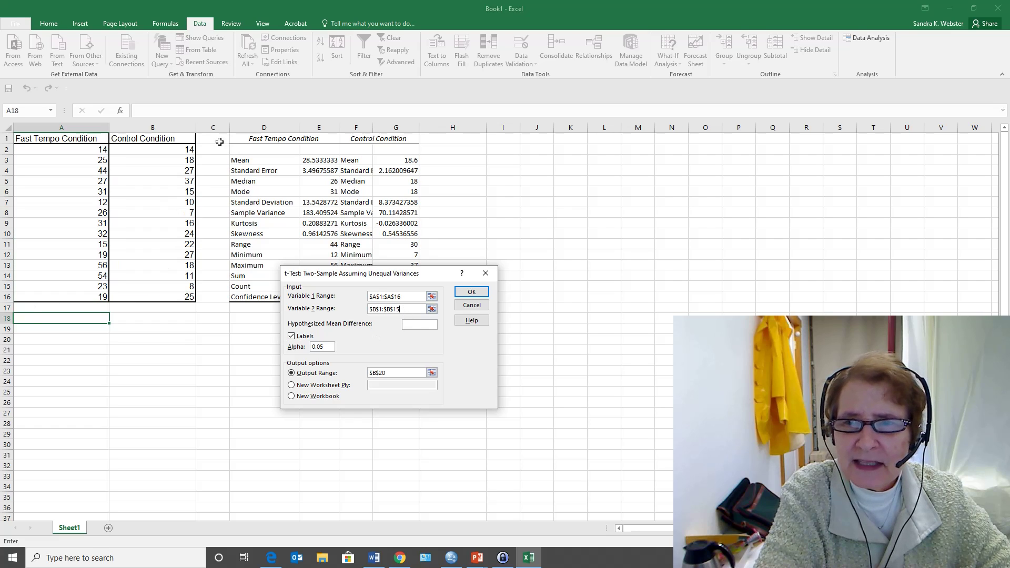
pyautogui.moveTo(165, 143); pyautogui.dragTo(165, 297)
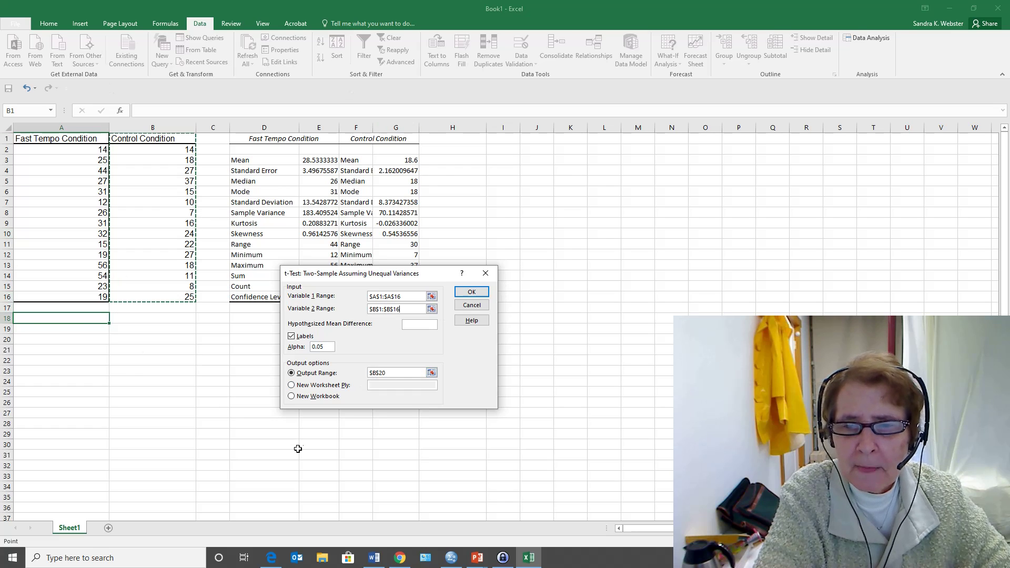
pyautogui.click(484, 296)
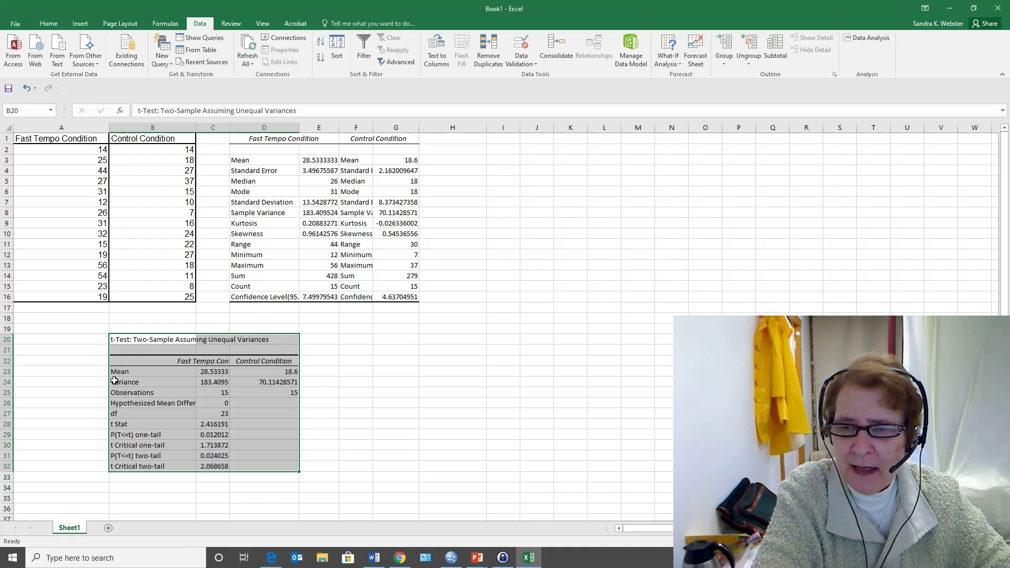
# Examine the condition headings, observations, hypothesized mean difference and df in rows 22 to 27 of the t-test table.
pyautogui.click(194, 362)
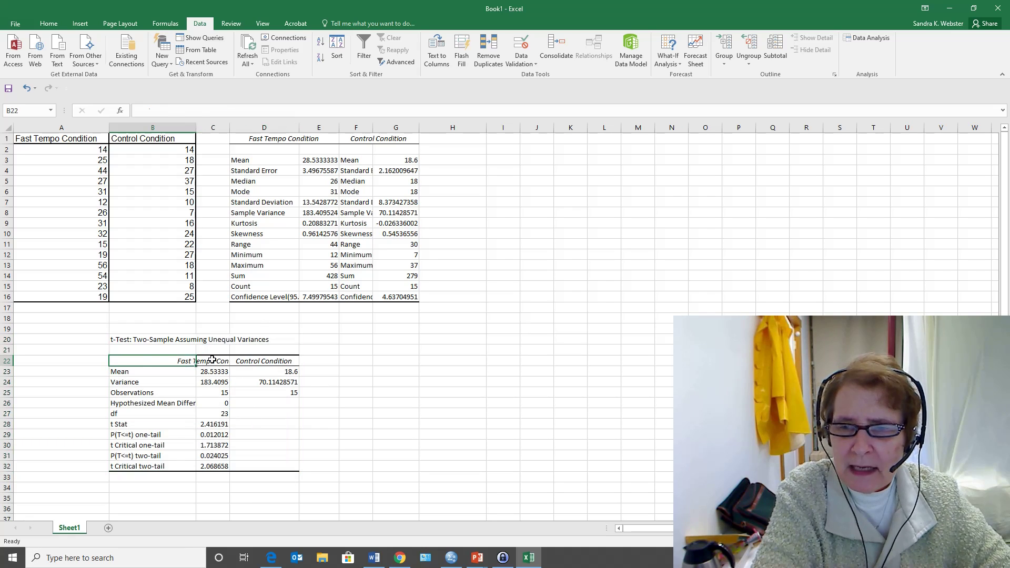
pyautogui.click(213, 363)
pyautogui.click(284, 362)
pyautogui.click(209, 363)
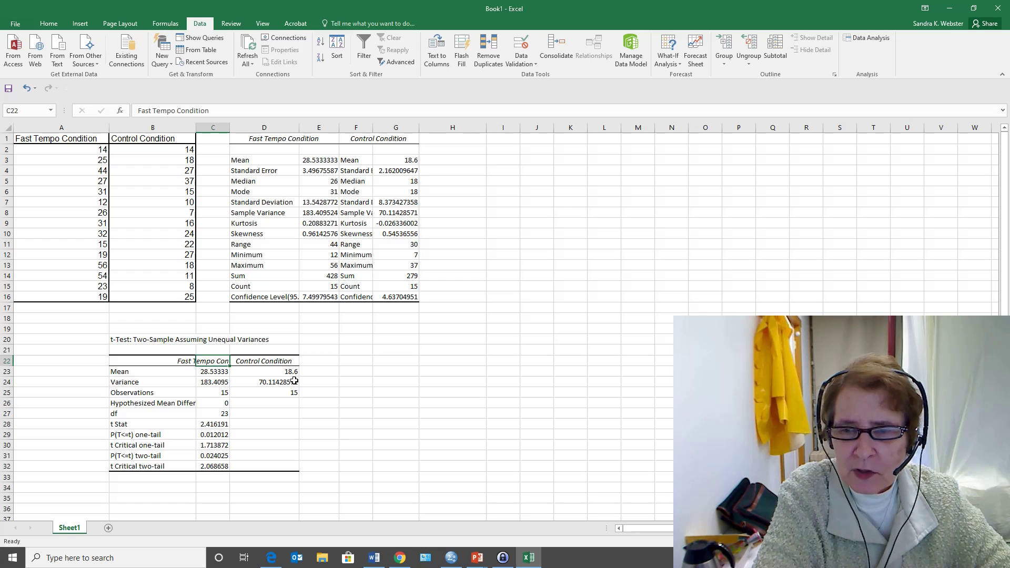
pyautogui.click(208, 393)
pyautogui.click(282, 394)
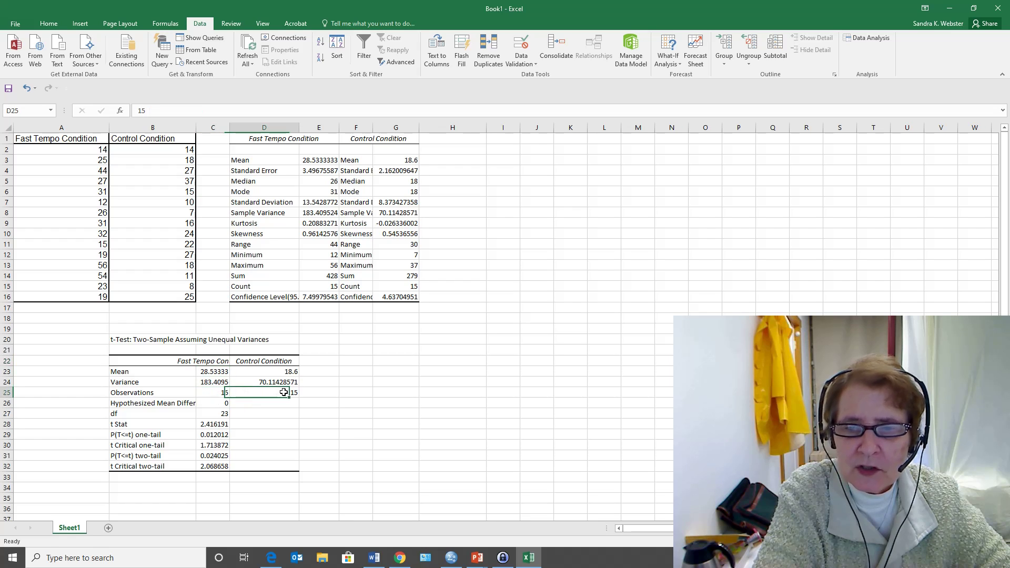
pyautogui.click(211, 403)
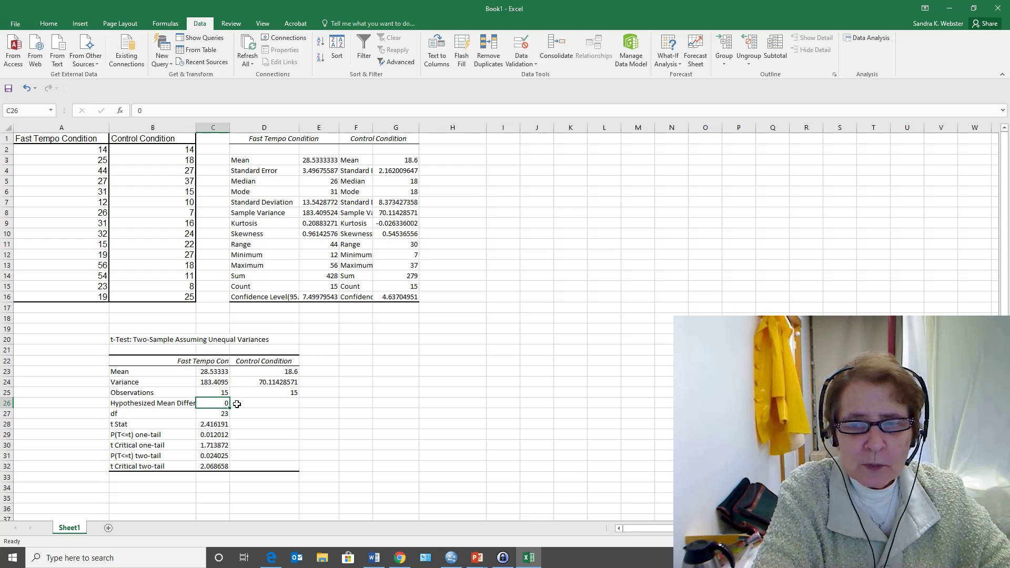
pyautogui.click(166, 402)
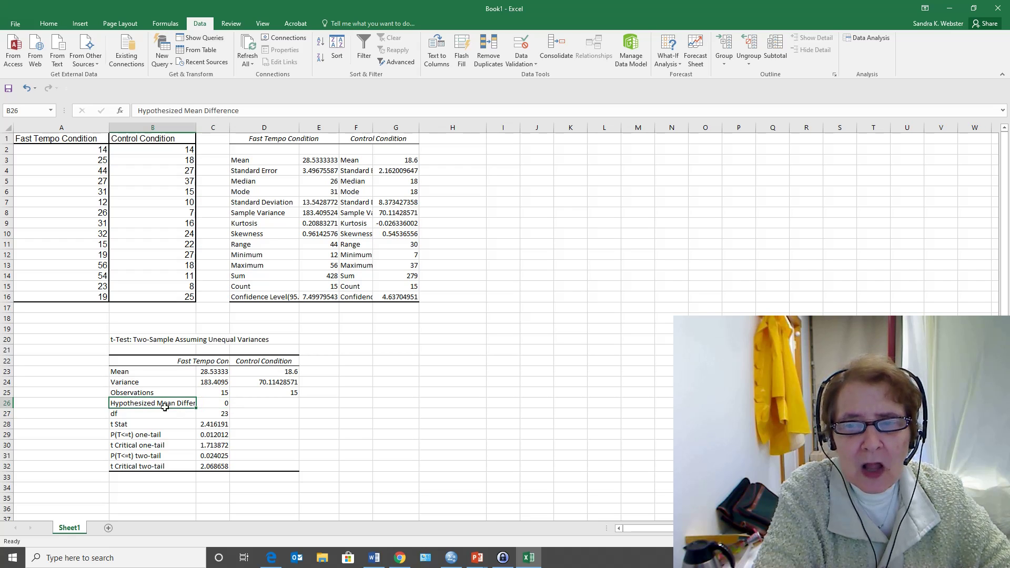
pyautogui.click(223, 404)
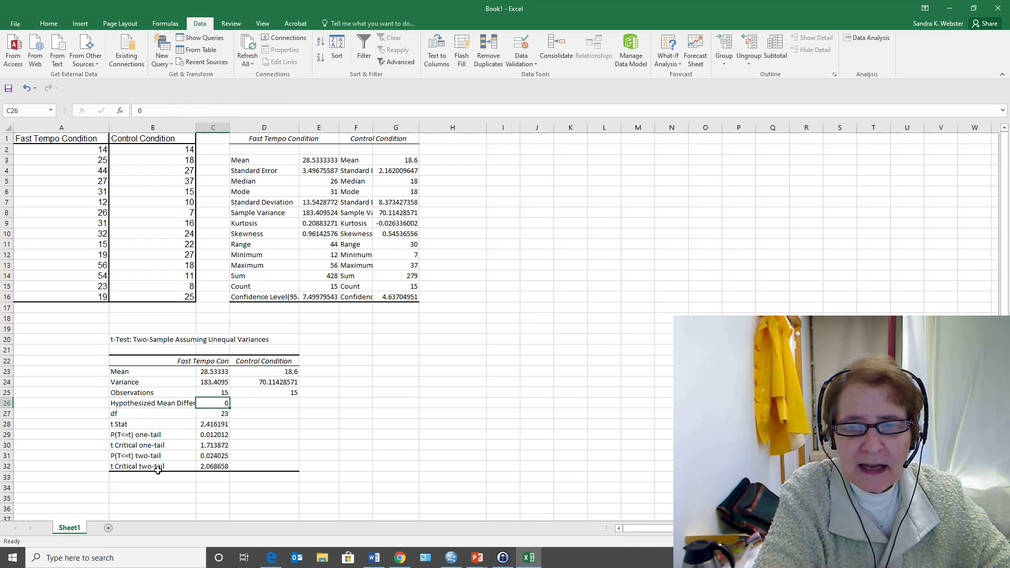
pyautogui.click(224, 416)
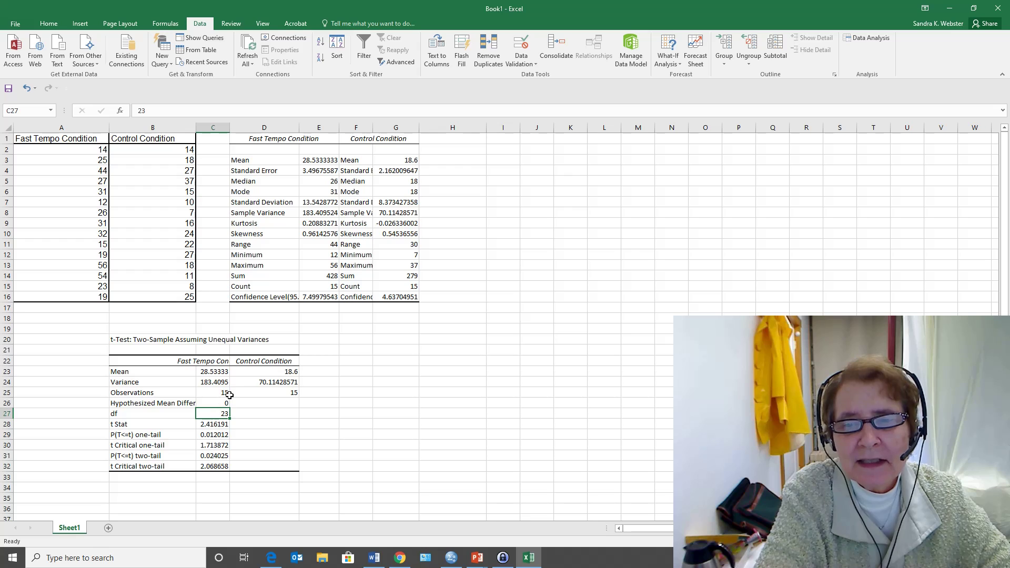
# Examine the t Stat in C28 and the one-tail probability and critical value in C29:C30 of the t-test output.
pyautogui.click(214, 425)
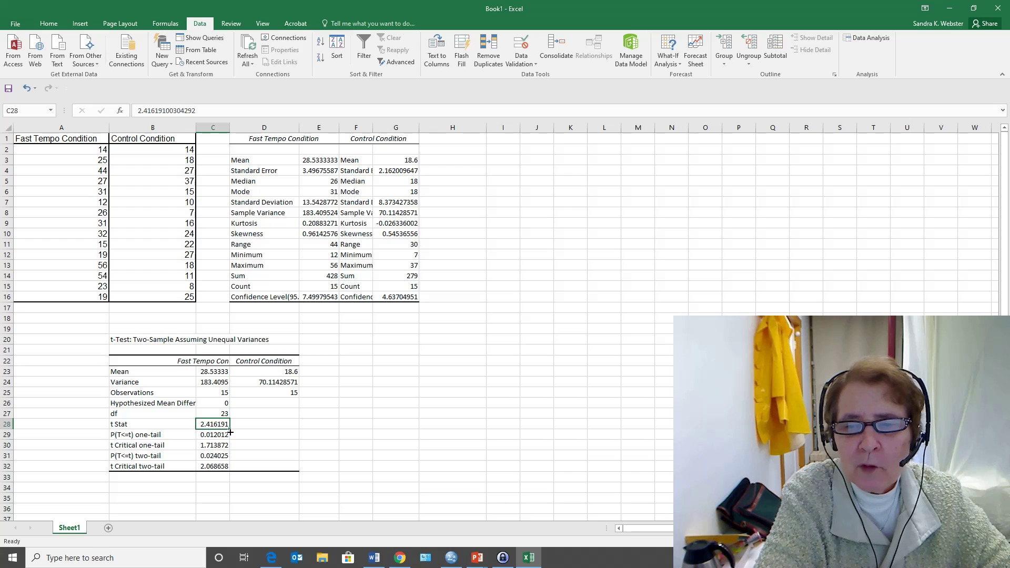
pyautogui.click(221, 434)
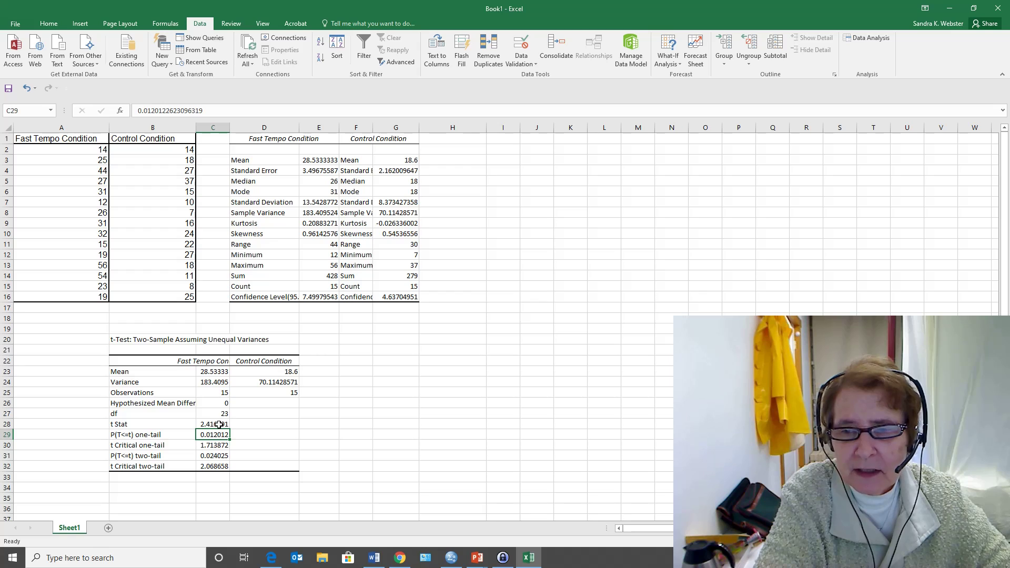
pyautogui.click(225, 448)
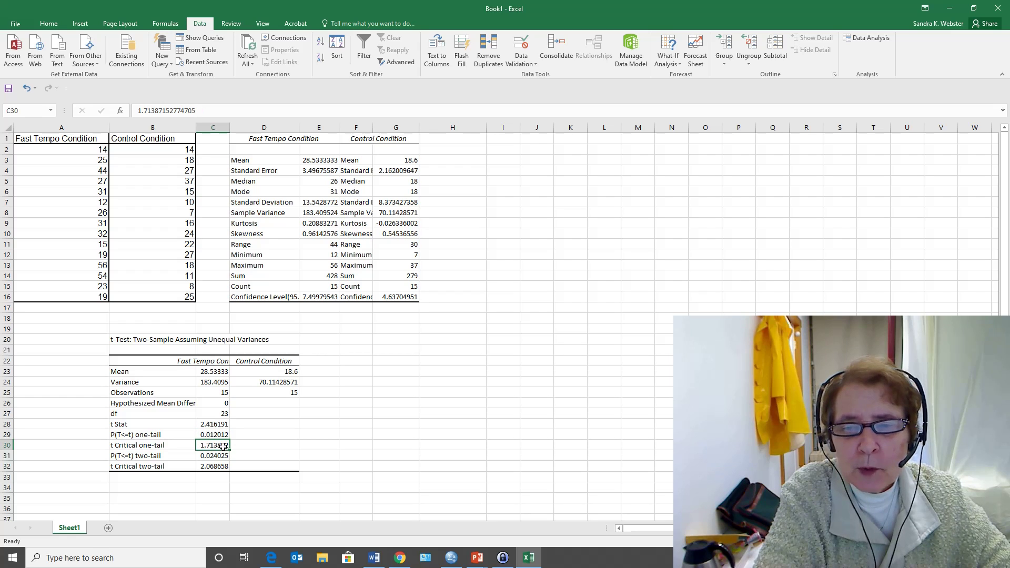
pyautogui.click(113, 445)
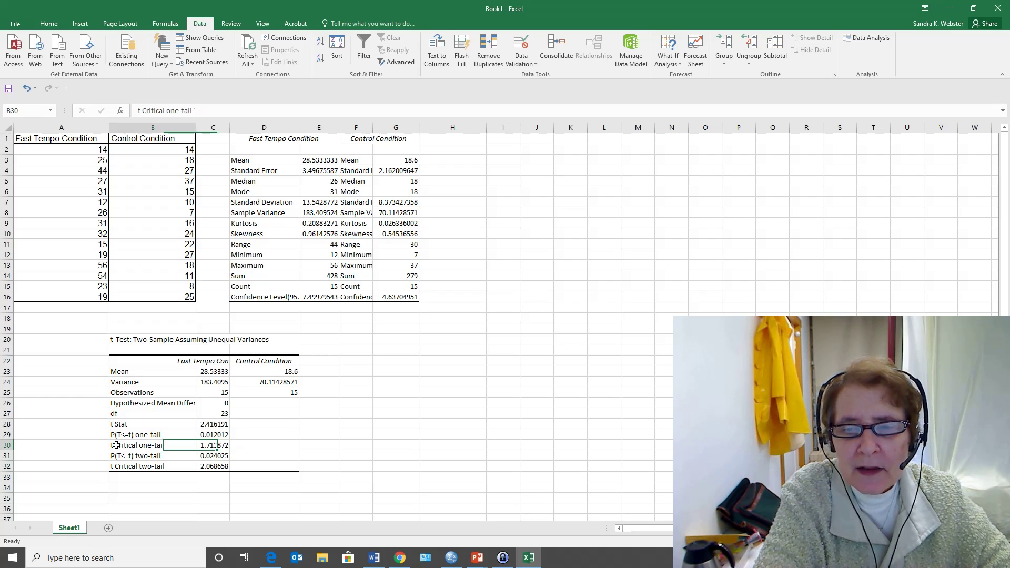
pyautogui.keyDown('shift'); pyautogui.click(211, 447); pyautogui.keyUp('shift')
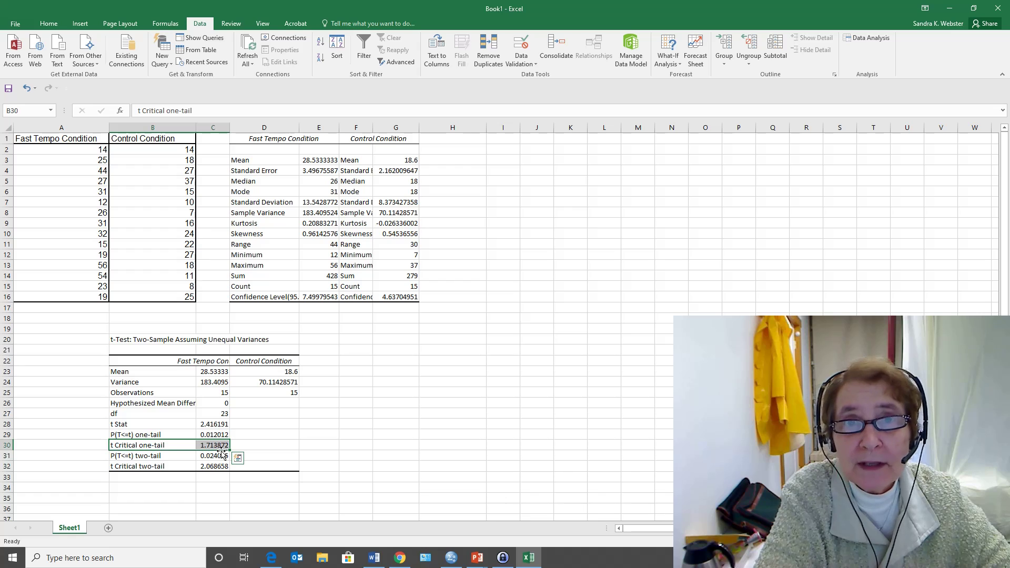
pyautogui.moveTo(227, 434); pyautogui.dragTo(215, 445)
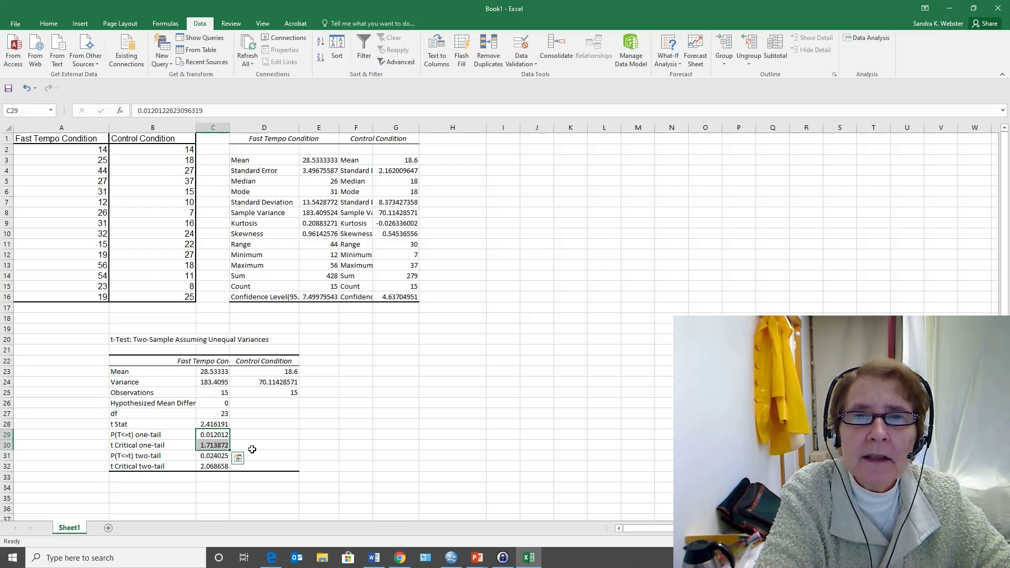
pyautogui.click(255, 456)
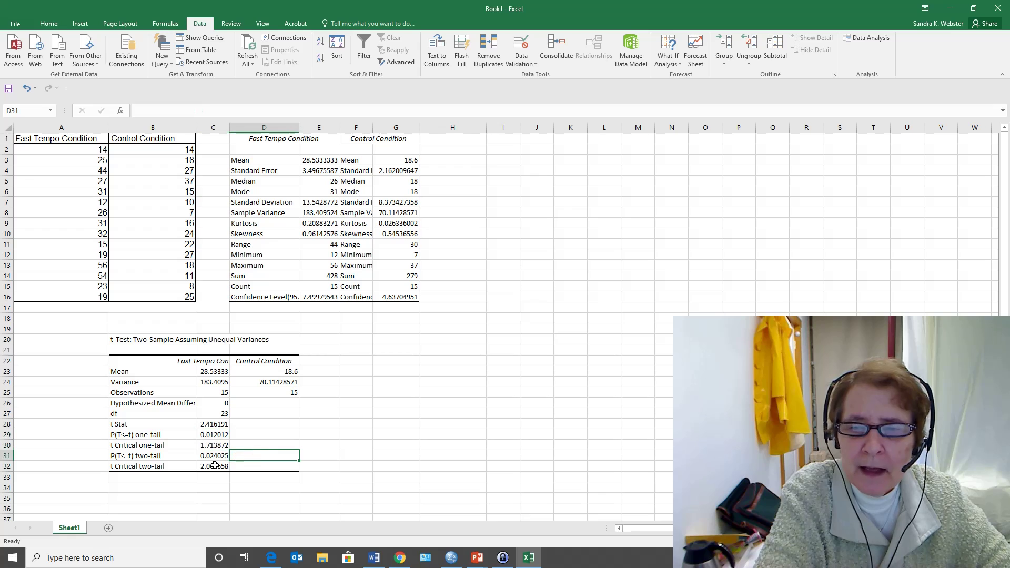
# Examine the two-tail probability and two-tail critical t value in C31:C32 of the t-test output.
pyautogui.click(167, 457)
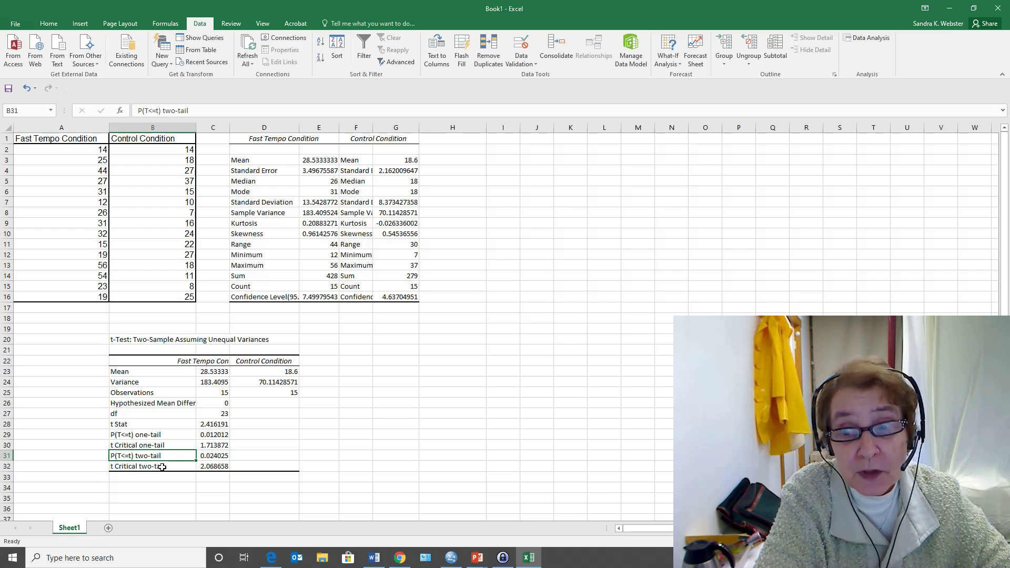
pyautogui.click(207, 456)
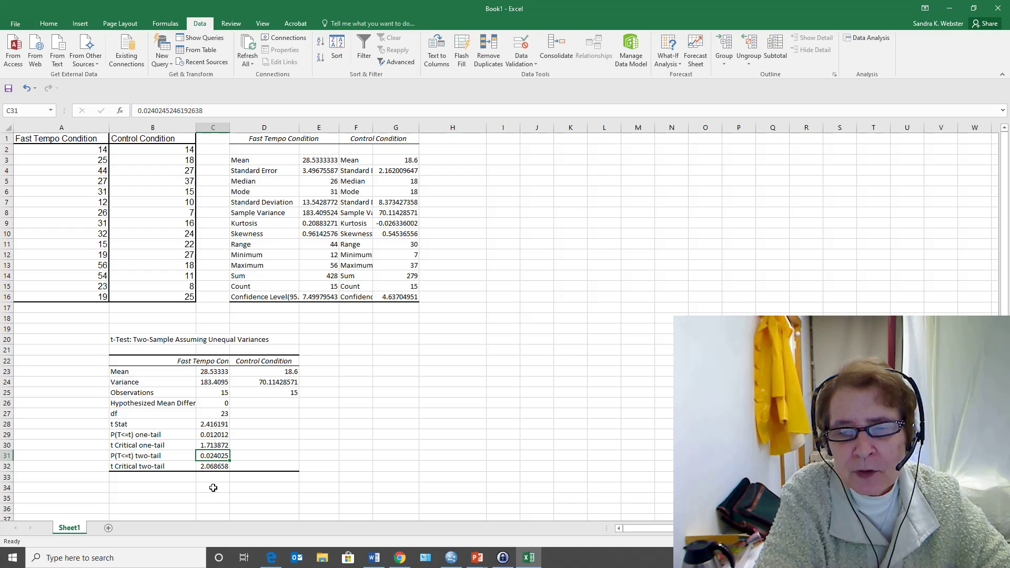
pyautogui.click(214, 467)
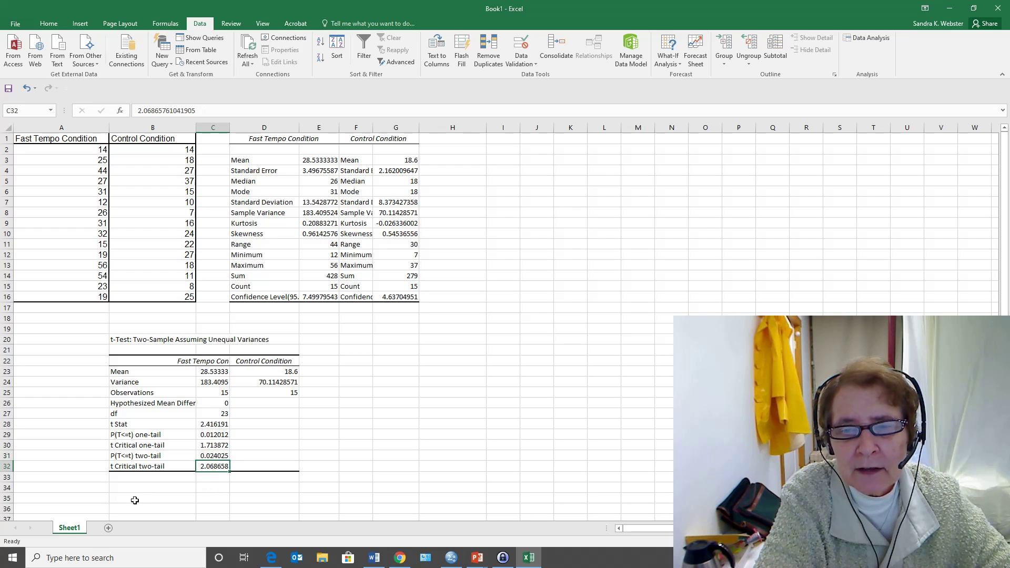